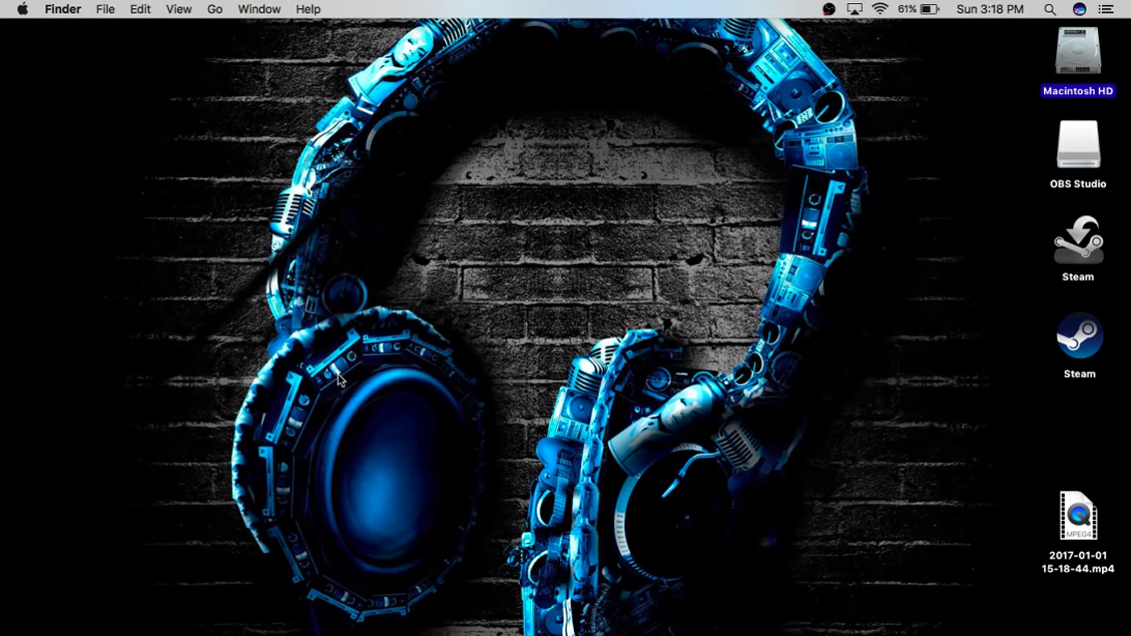
Open Chrome, go to steamcommunity.com and open its Install Steam page
mouse_move(862, 633)
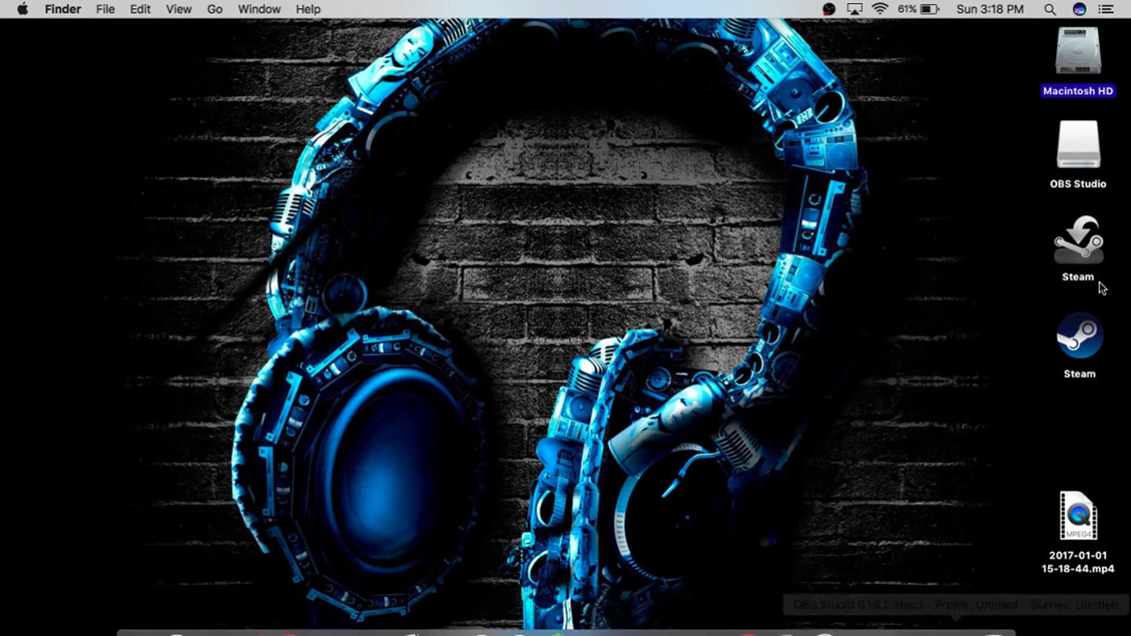
mouse_move(994, 630)
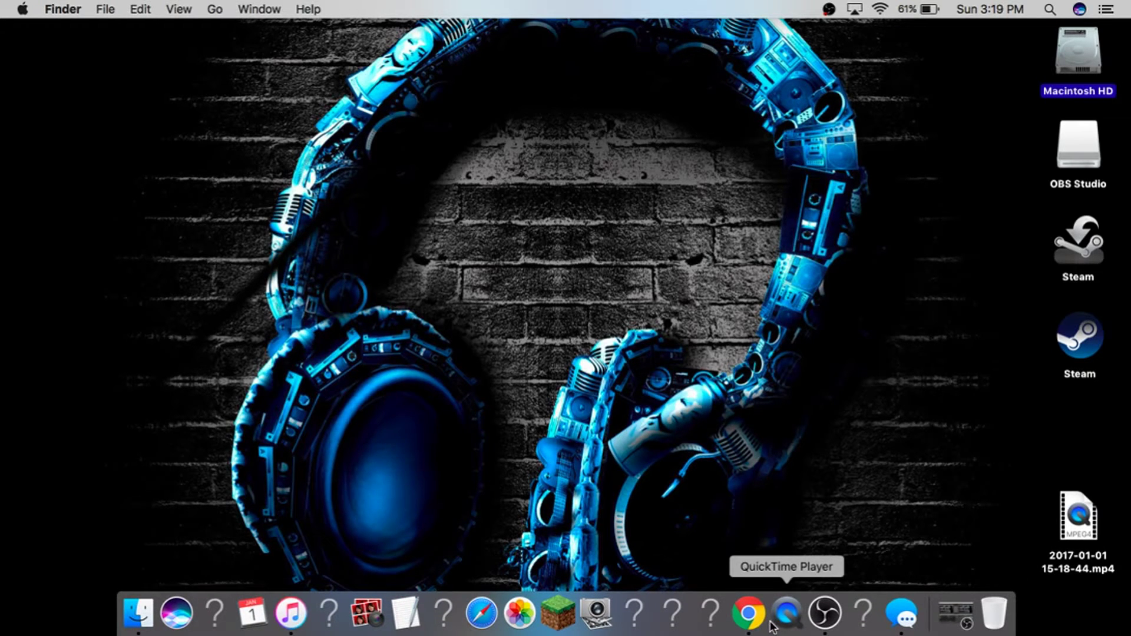
left_click(748, 615)
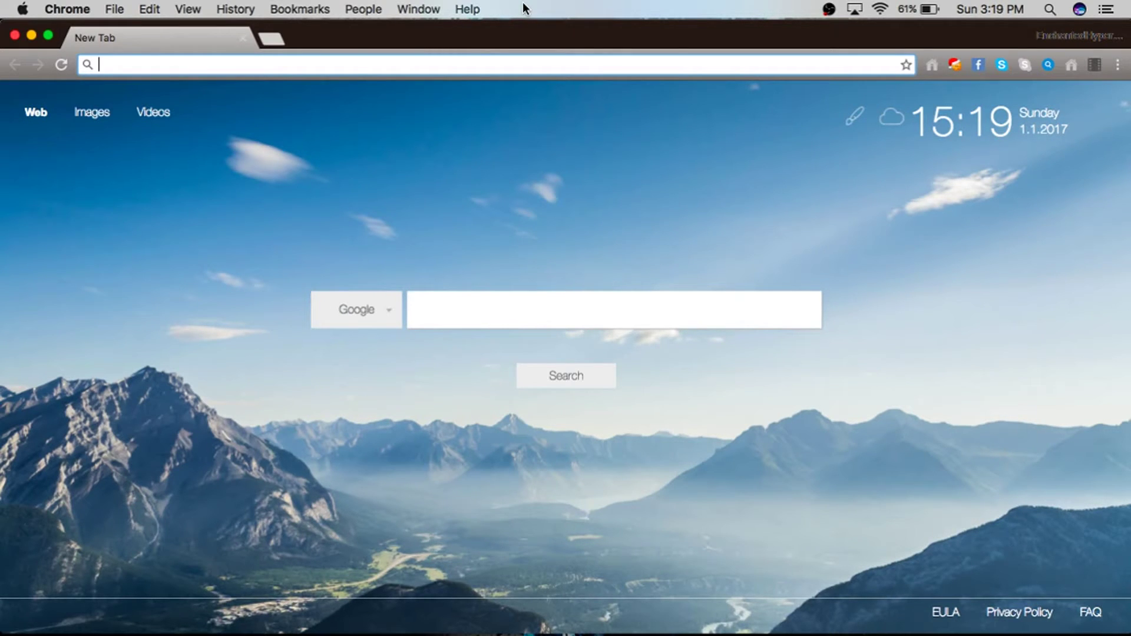
type("steamcommunity.com")
key("Return")
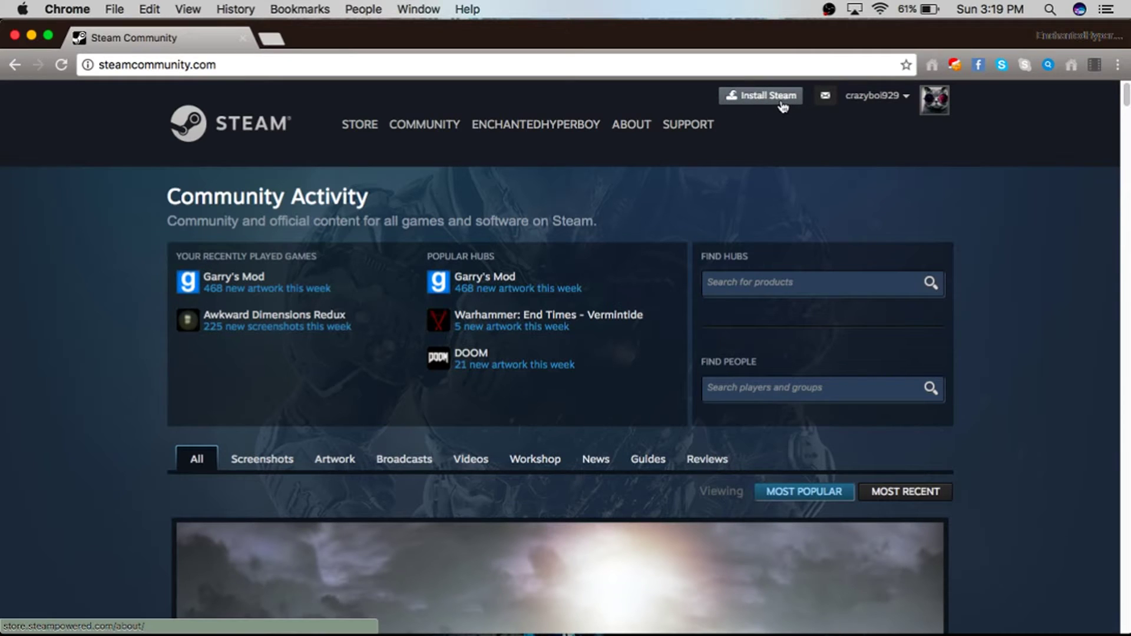
left_click(782, 105)
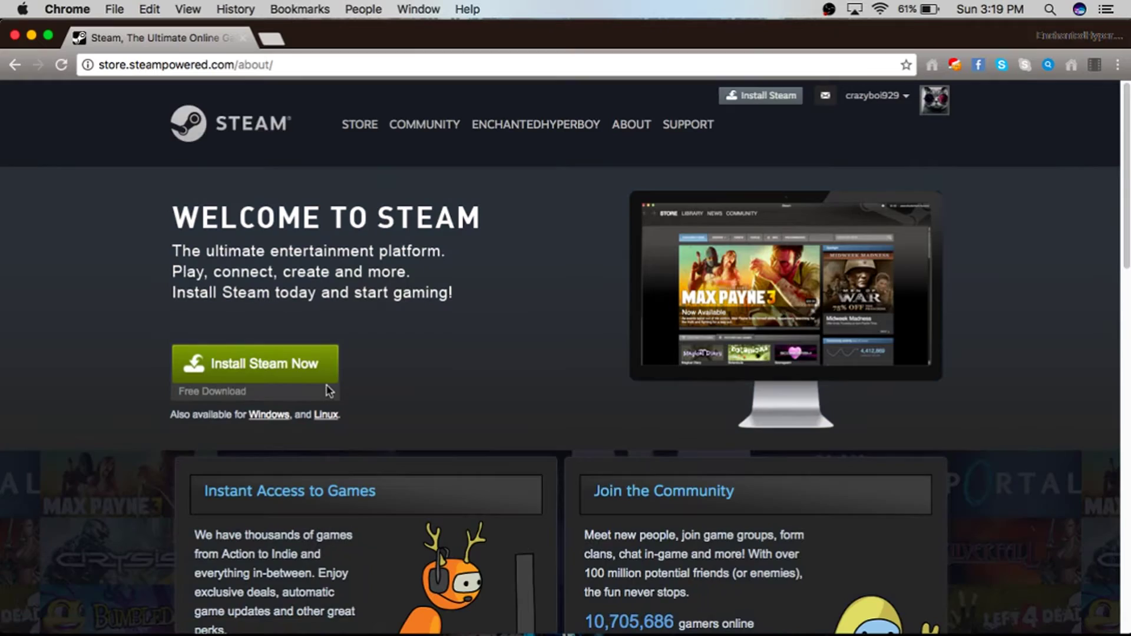
Dismiss the video advertisement, download the Steam installer for Mac and close the browser window
scroll(328, 388, "down", 15)
scroll(328, 390, "up", 15)
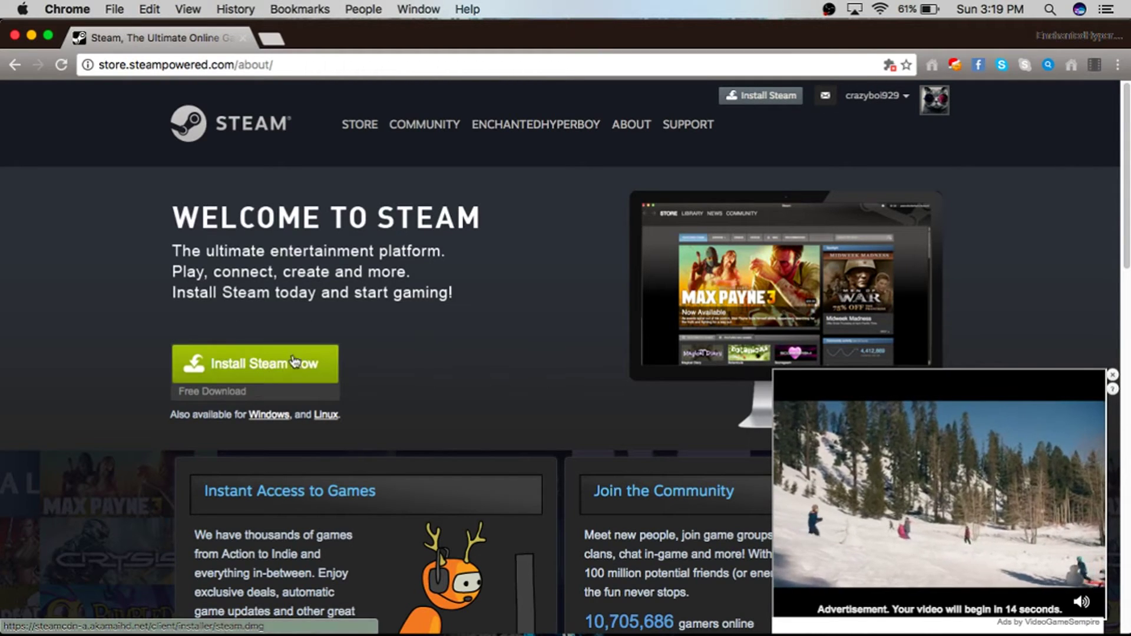
left_click(1111, 375)
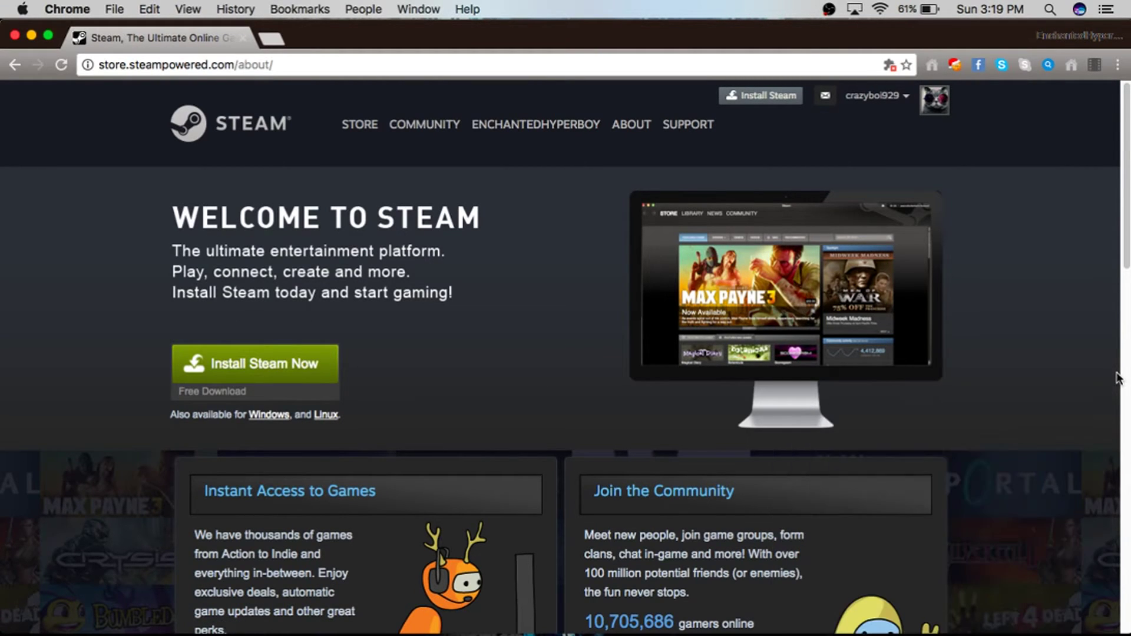
left_click(295, 363)
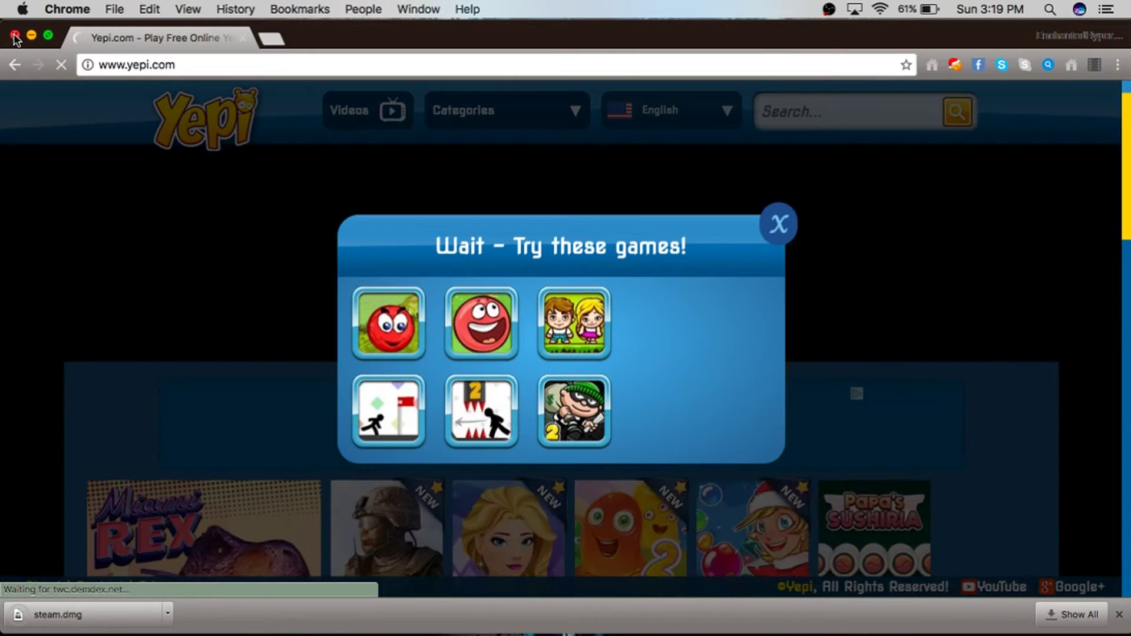
left_click(15, 35)
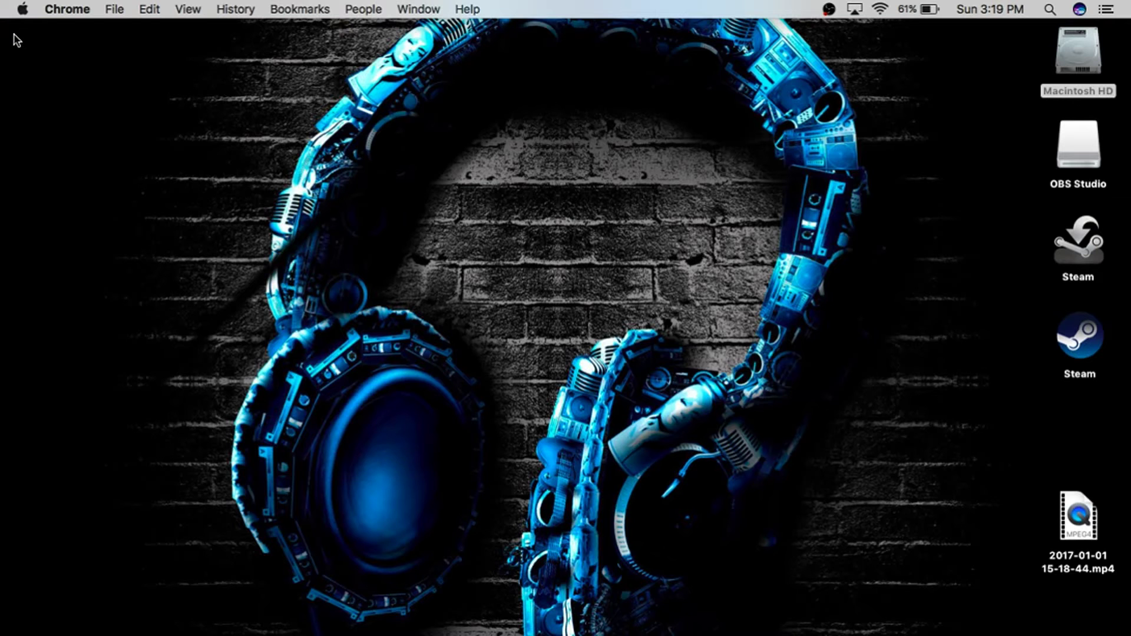
Return to Chrome and download the Steam installer again from the store's about page
mouse_move(786, 627)
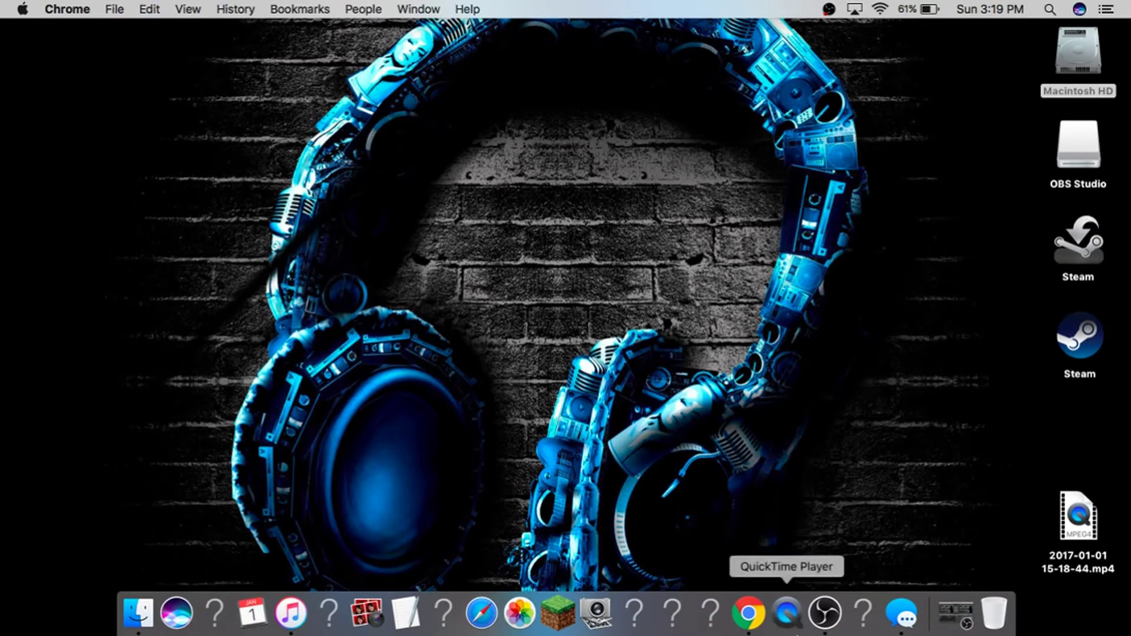
left_click(760, 618)
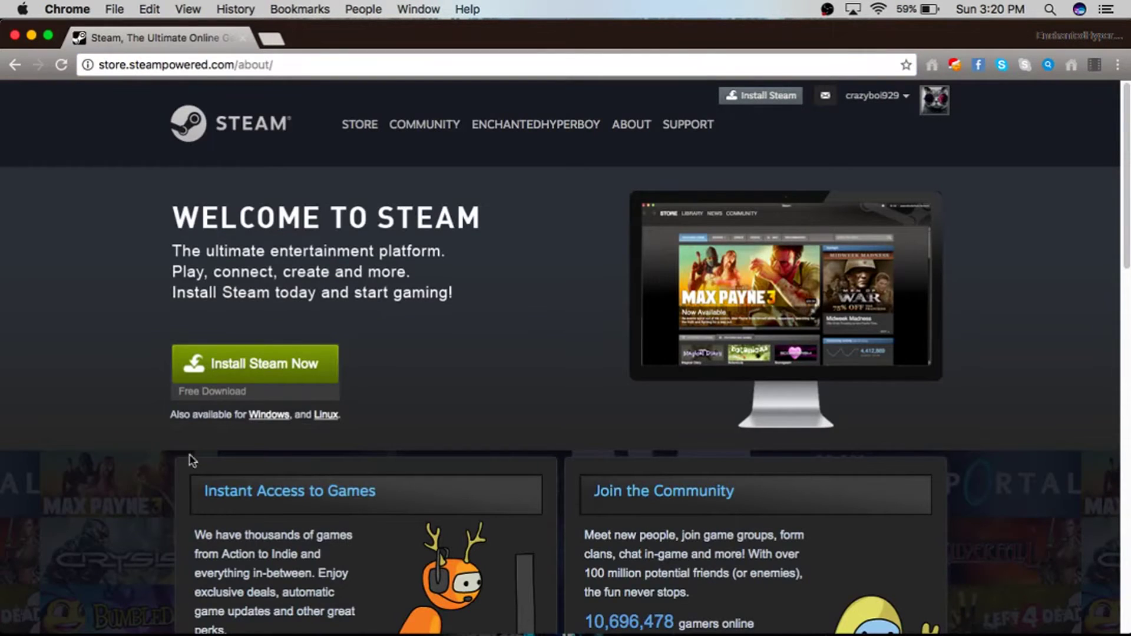
left_click(288, 359)
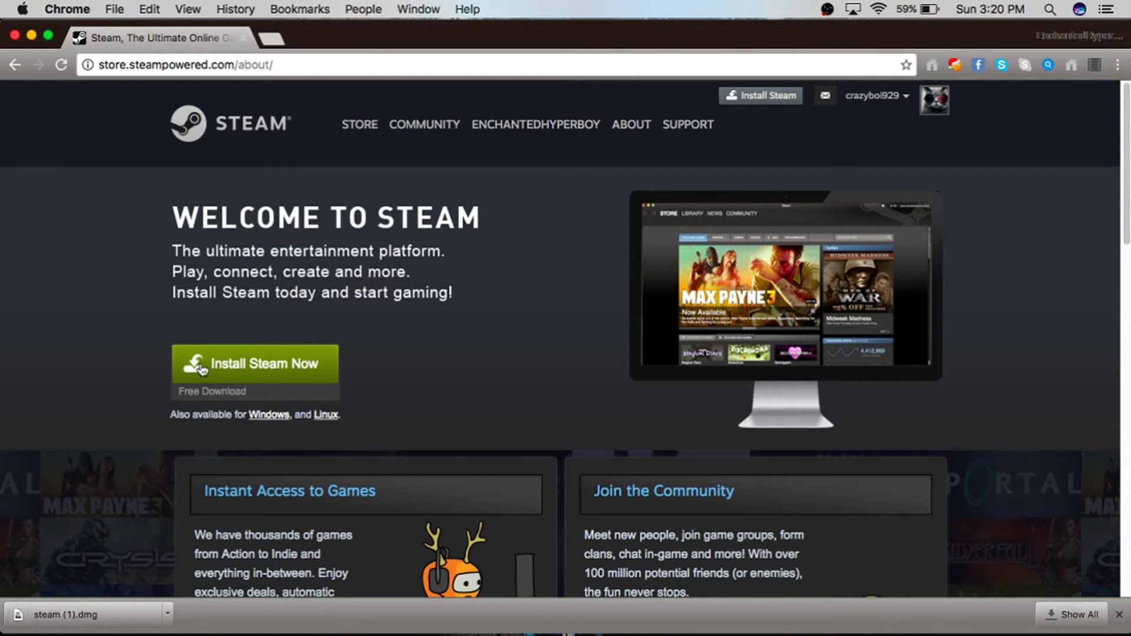
Open the downloaded steam (1).dmg and agree to its license agreement
left_click(85, 615)
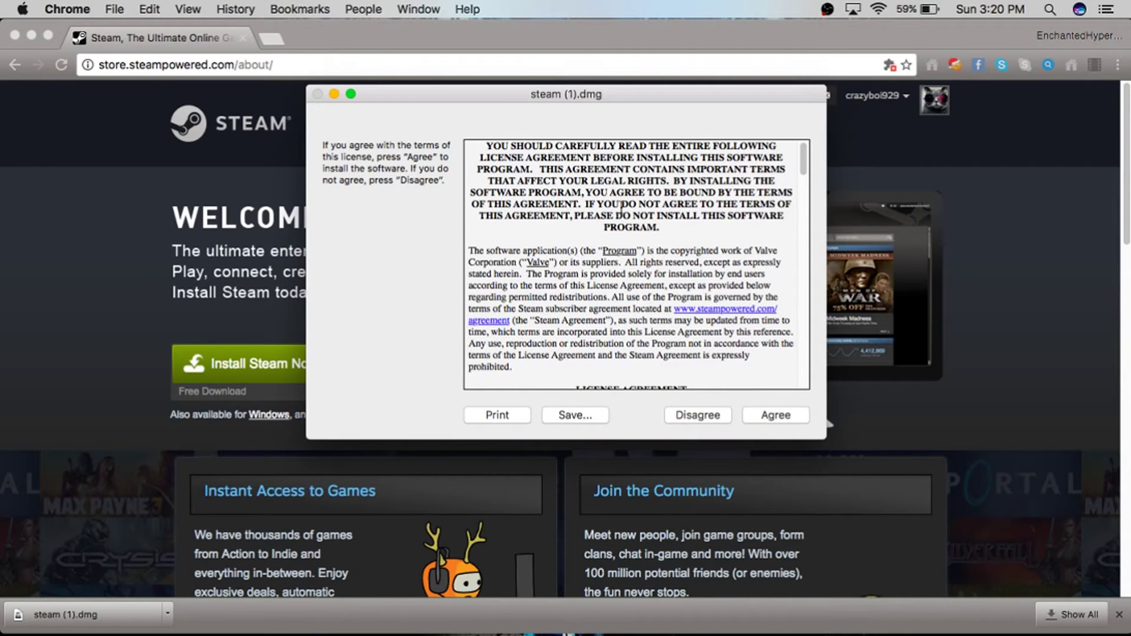
scroll(641, 349, "down", 20)
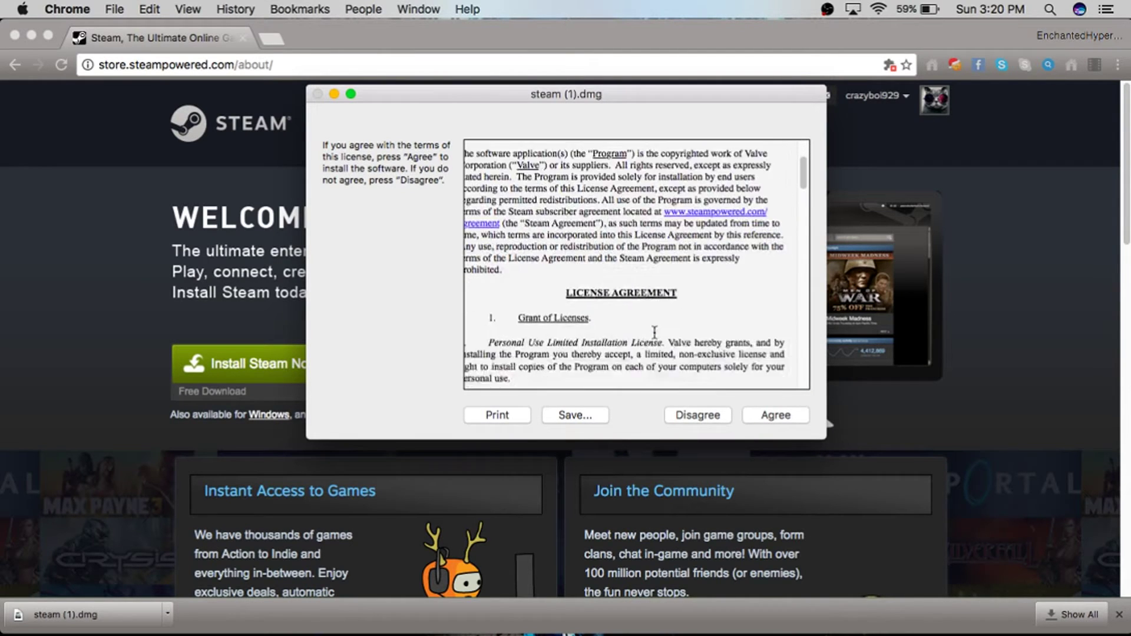
scroll(672, 318, "up", 5)
left_click(775, 414)
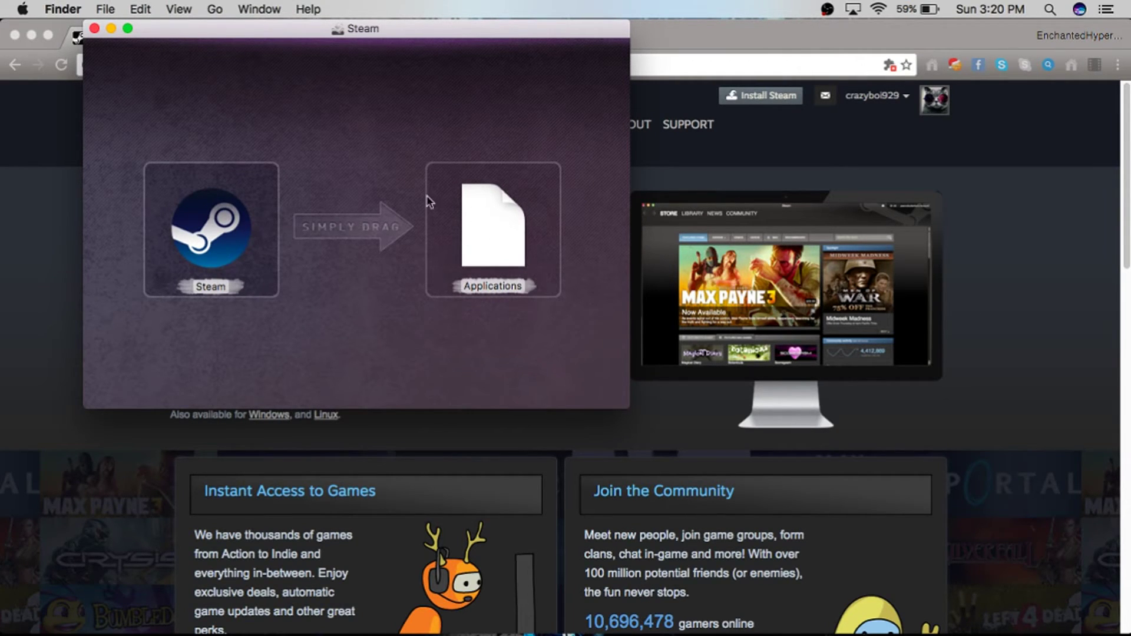
Try to copy the Steam app into Applications, choosing to stop rather than replace the existing item
left_click_drag(210, 226, 495, 223)
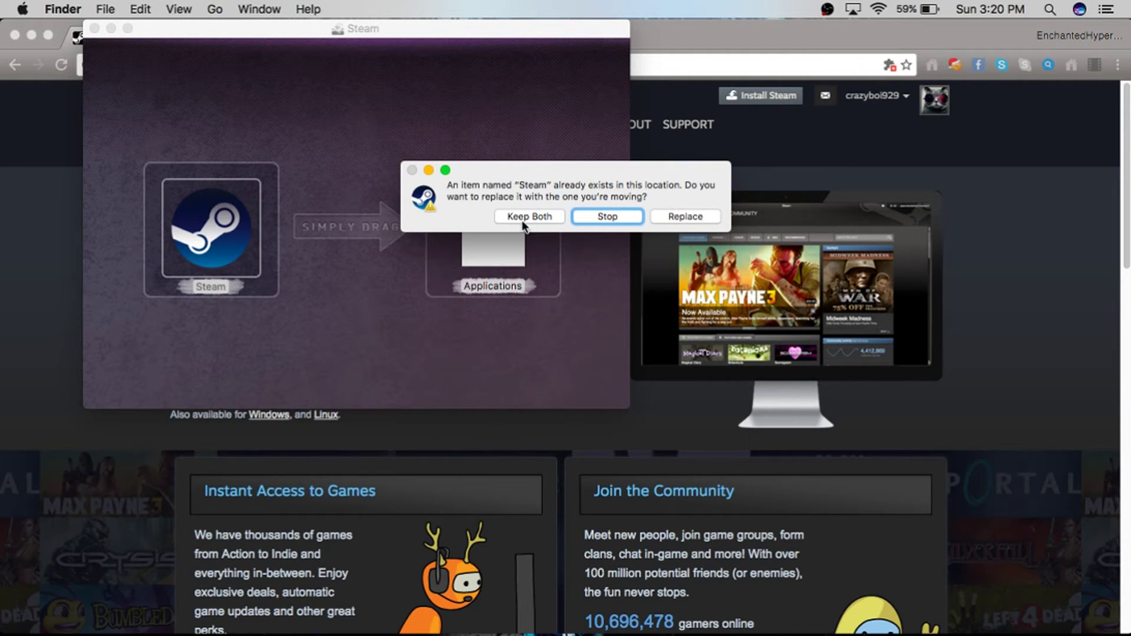
left_click(628, 217)
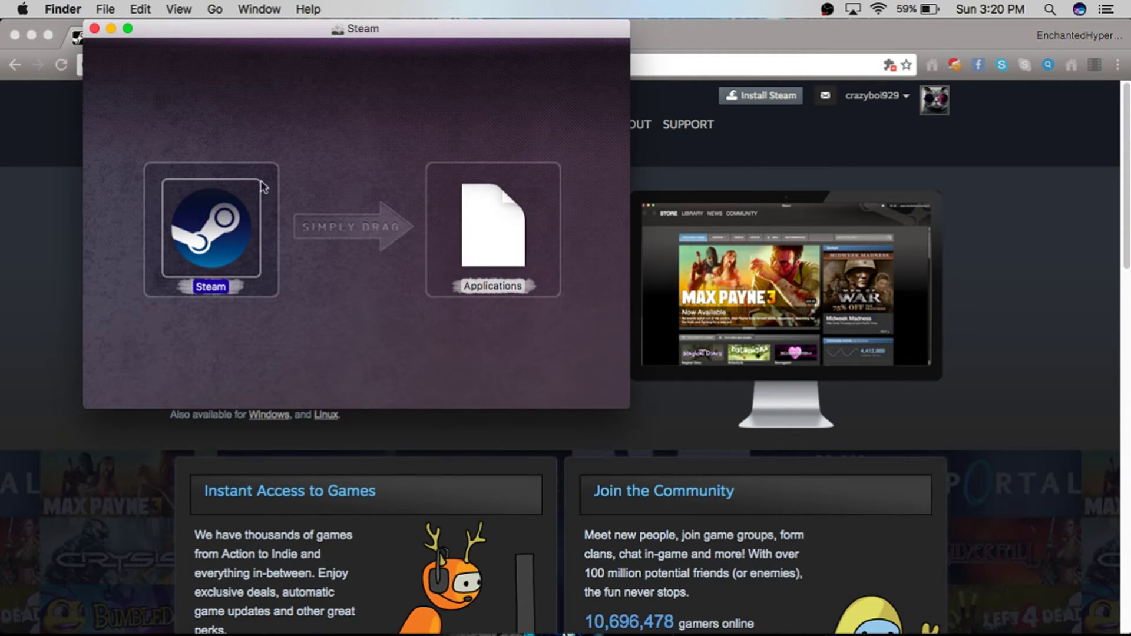
Close the Chrome window and bring the minimized Steam disk image window back over the desktop
left_click(111, 30)
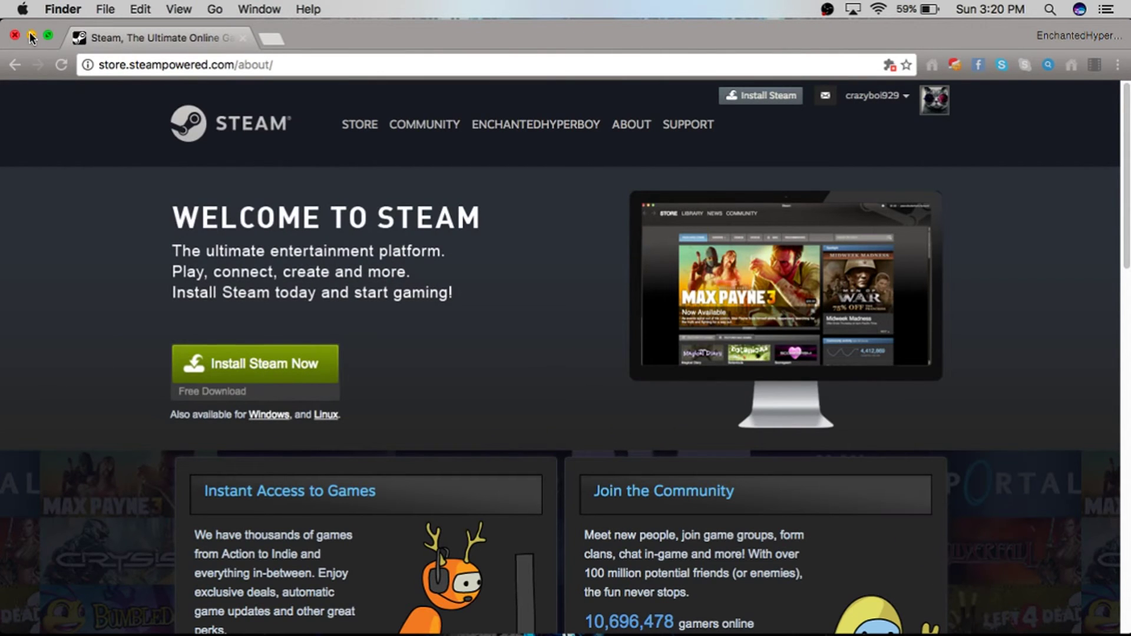
left_click(31, 37)
mouse_move(1032, 630)
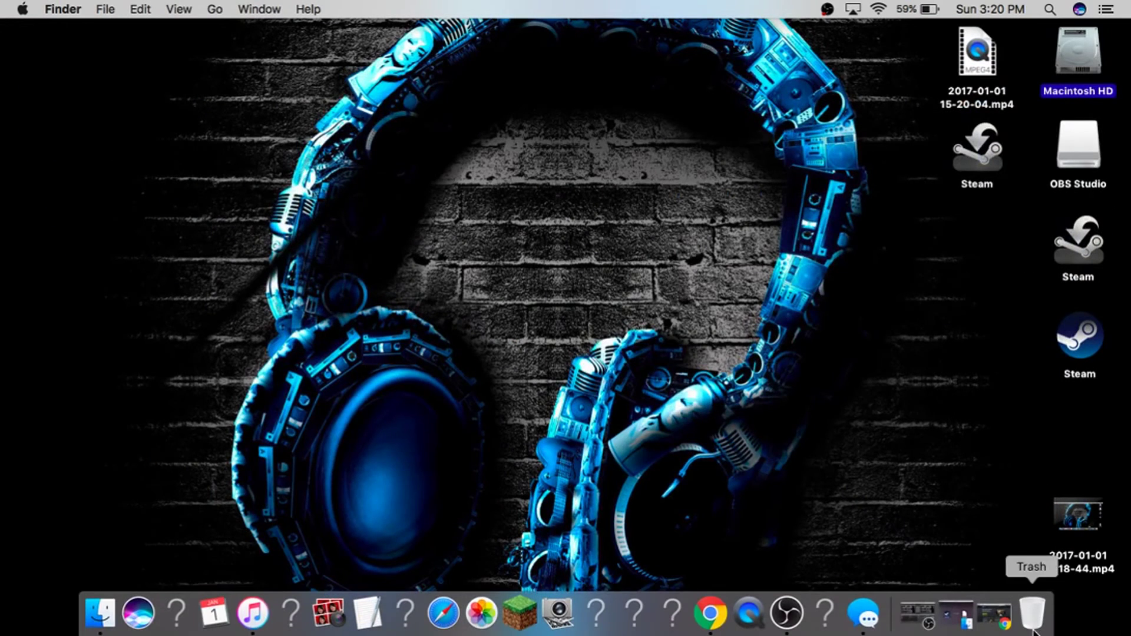
left_click(994, 613)
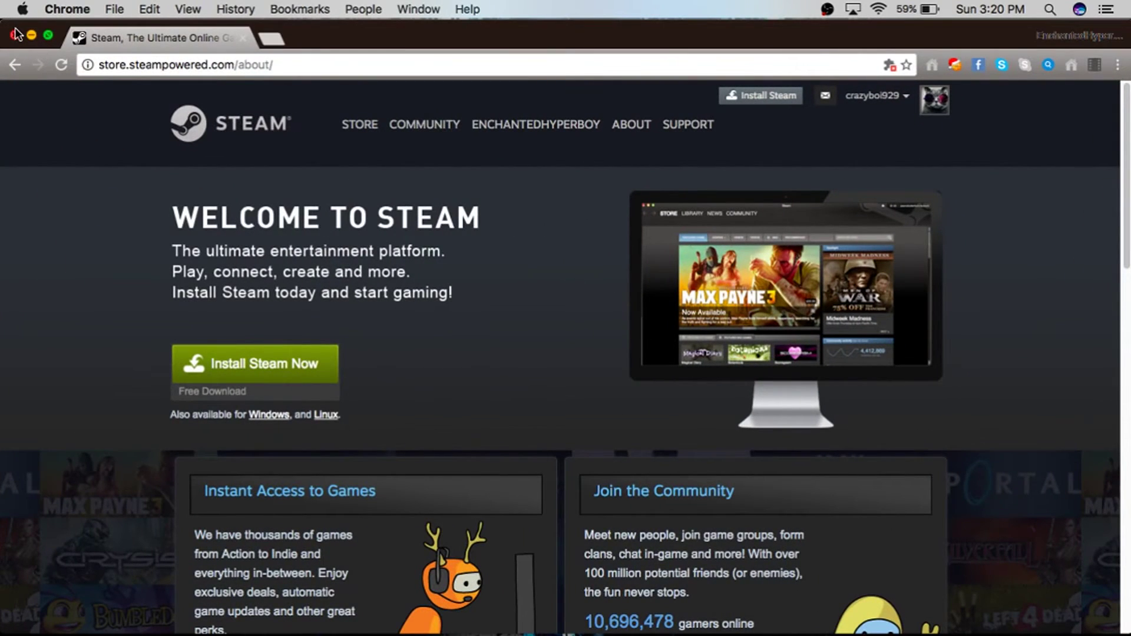
left_click(16, 36)
mouse_move(685, 633)
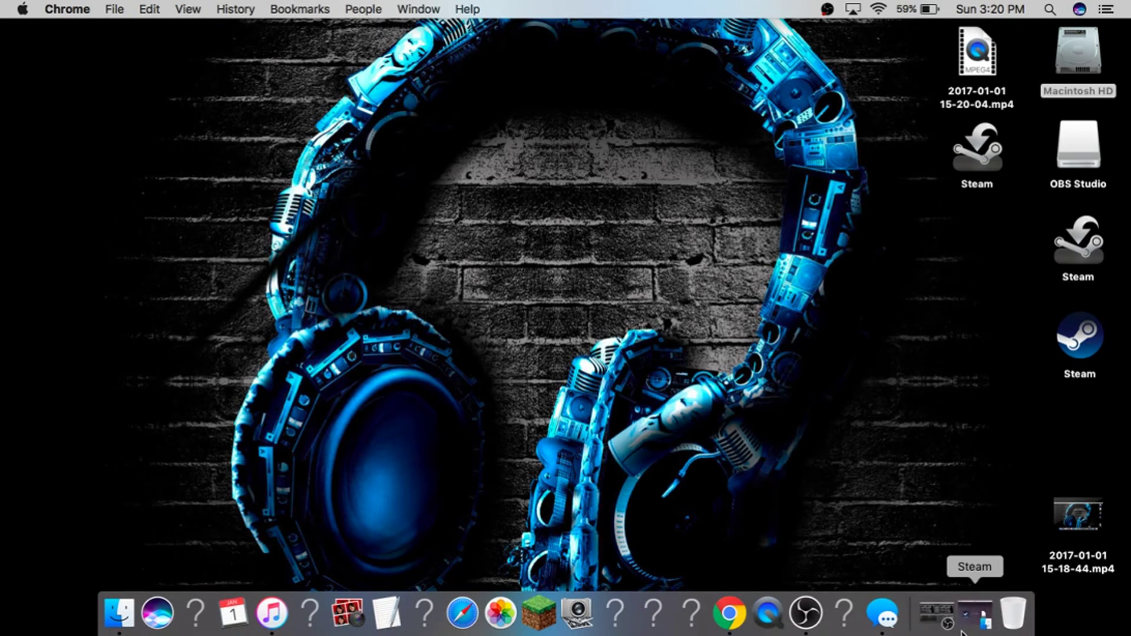
left_click(975, 614)
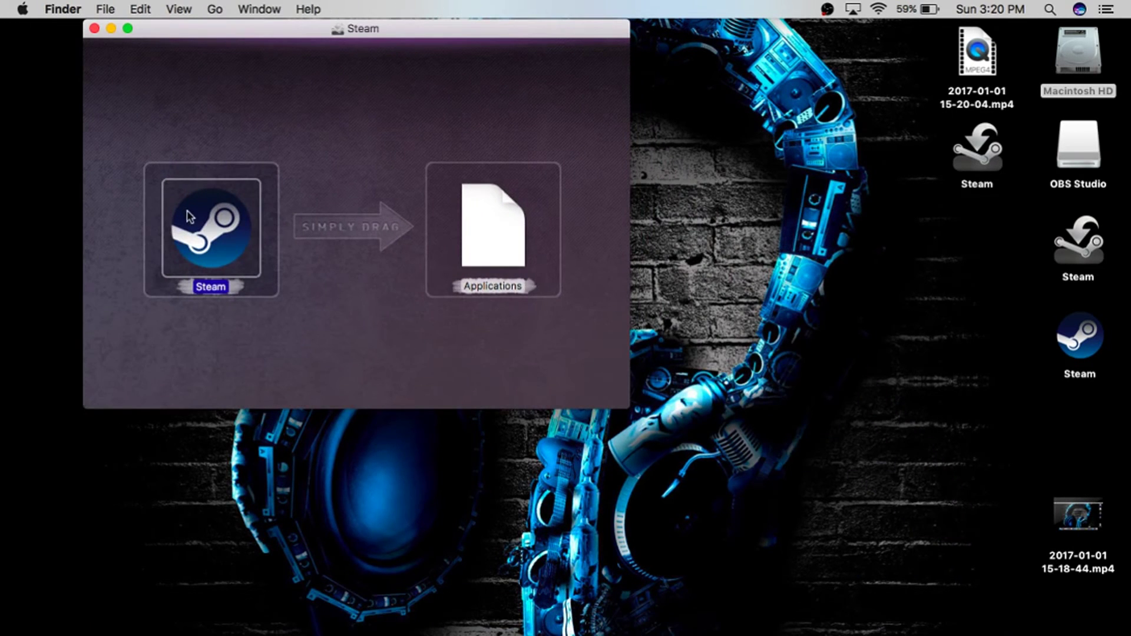
Copy the Steam app to the desktop, replacing the existing one, and close the disk image window
left_click_drag(208, 236, 1005, 246)
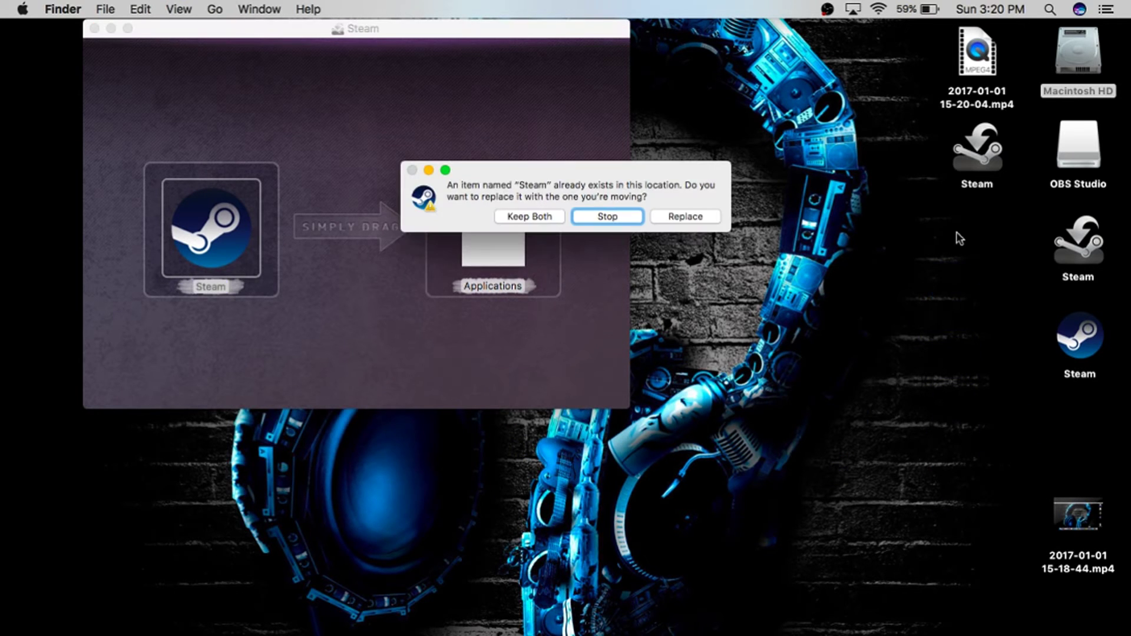
left_click(685, 217)
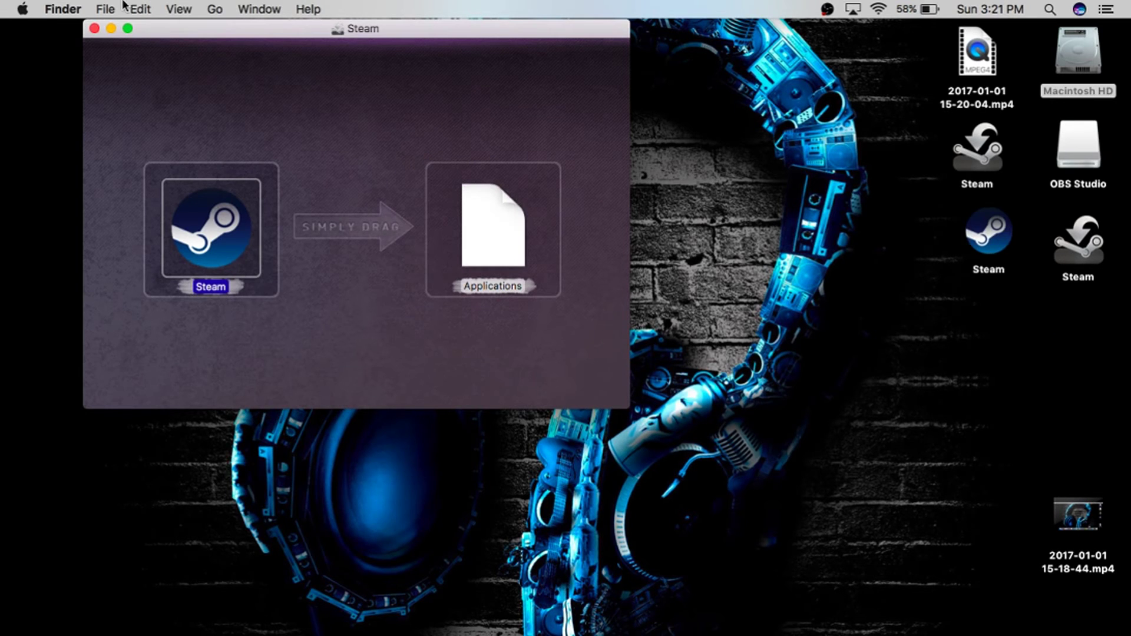
left_click(95, 29)
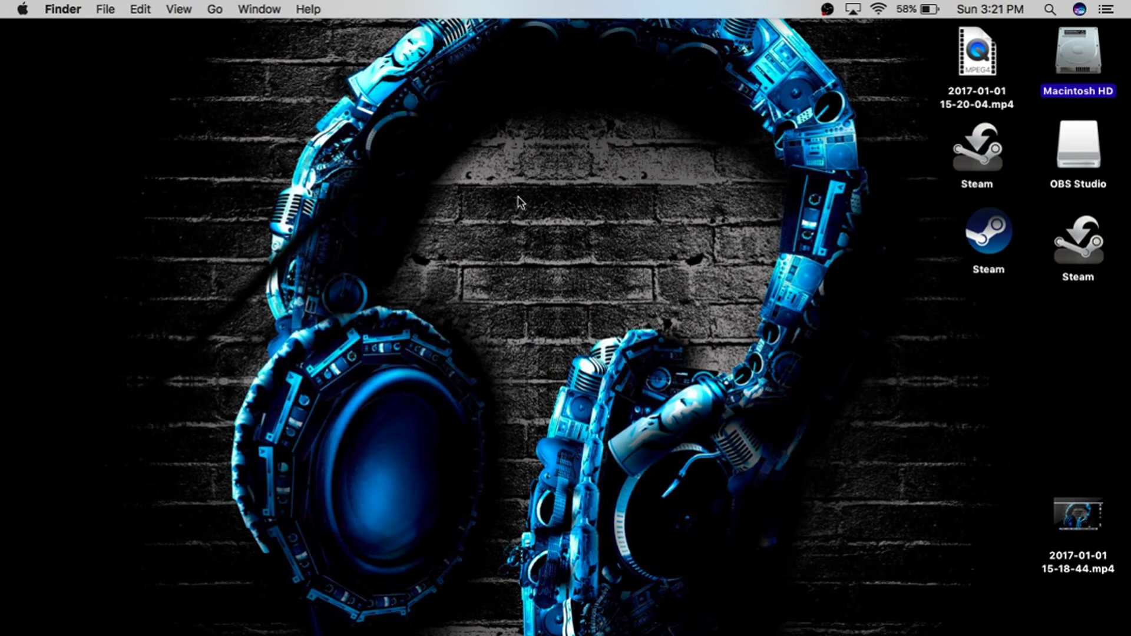
Launch Steam from the desktop and allow the downloaded application to open
left_click(1003, 239)
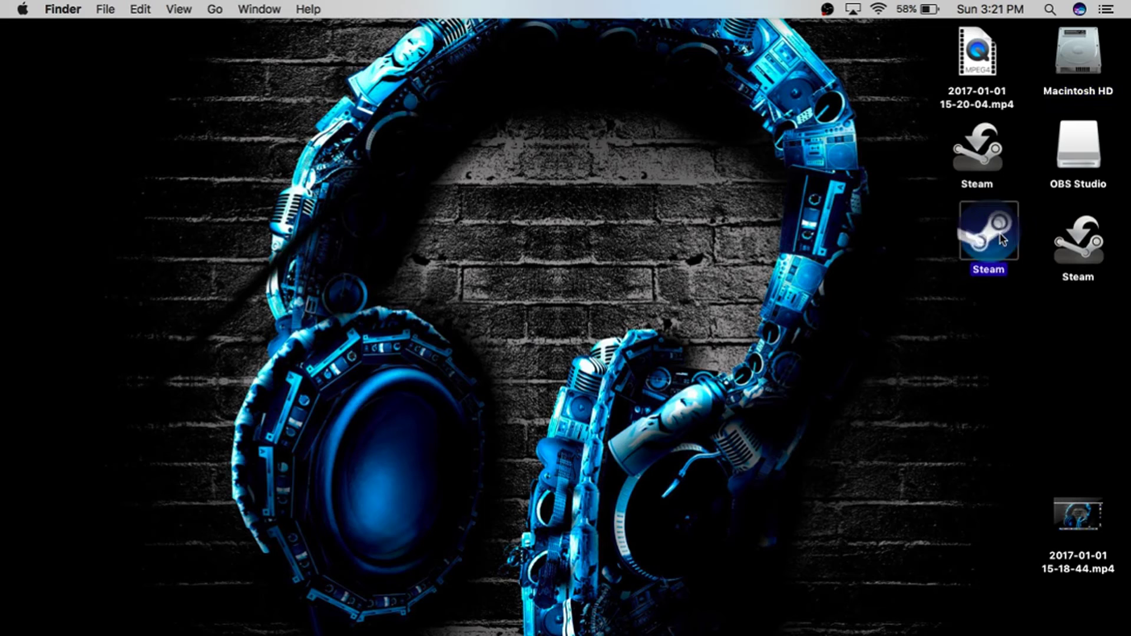
double_click(1003, 239)
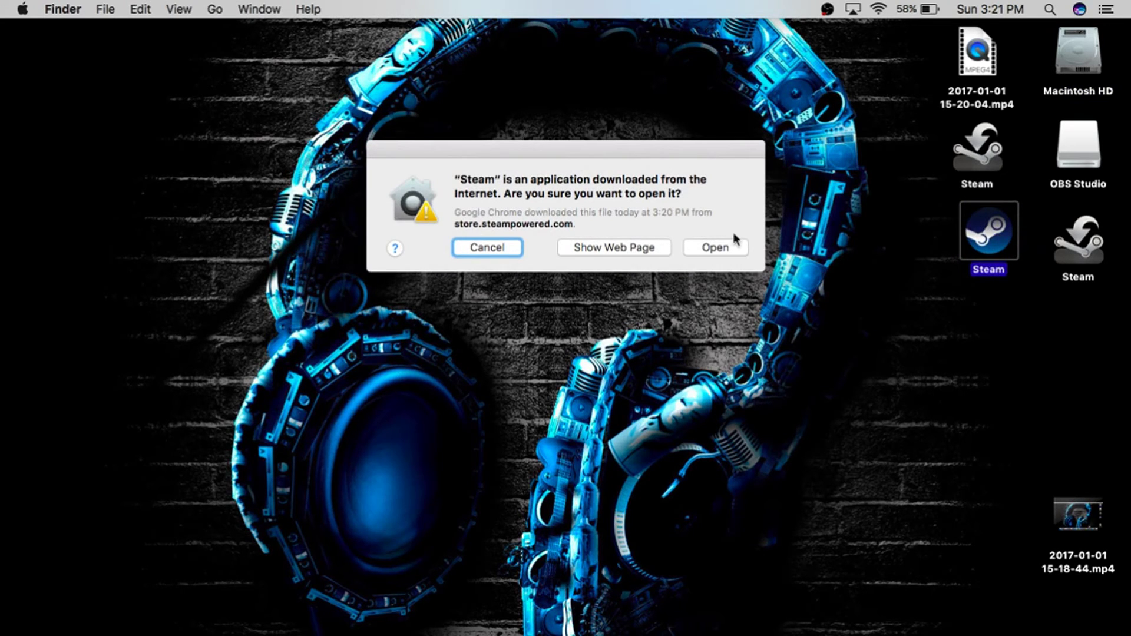
left_click(713, 247)
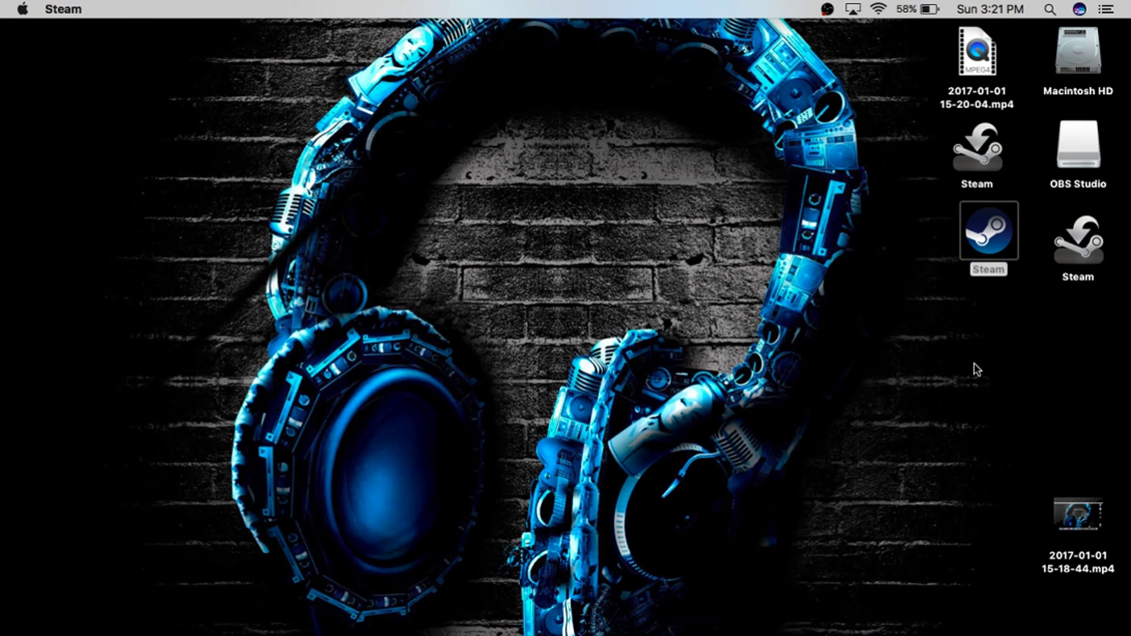
Look over the Garry's Mod page in the Steam library and close the Steam News window
mouse_move(1060, 634)
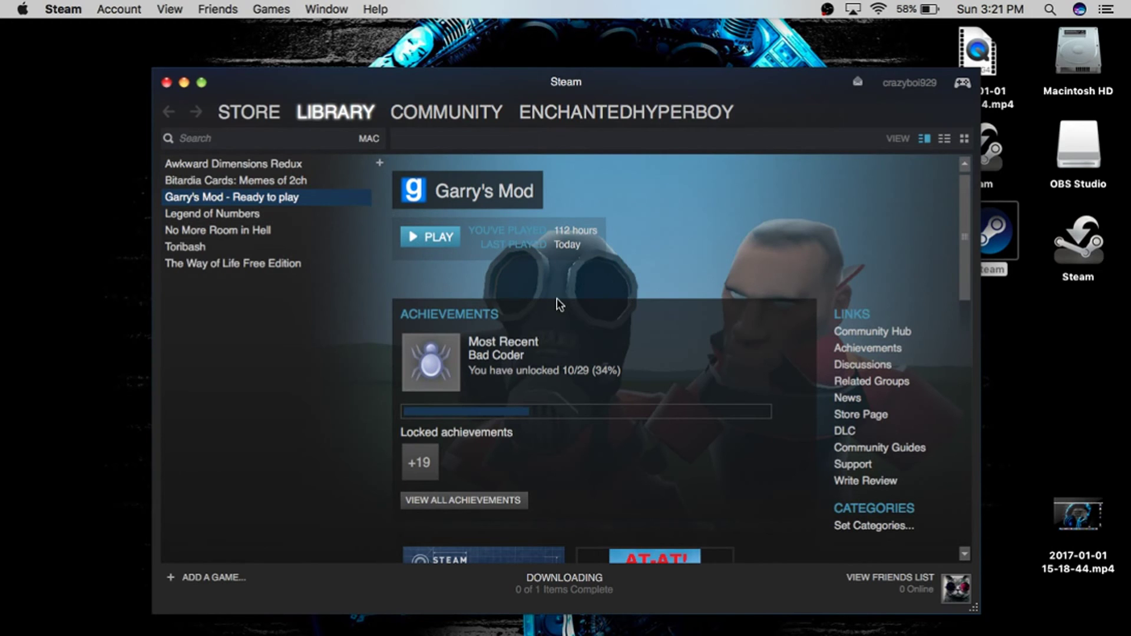
scroll(798, 513, "down", 10)
scroll(798, 514, "up", 10)
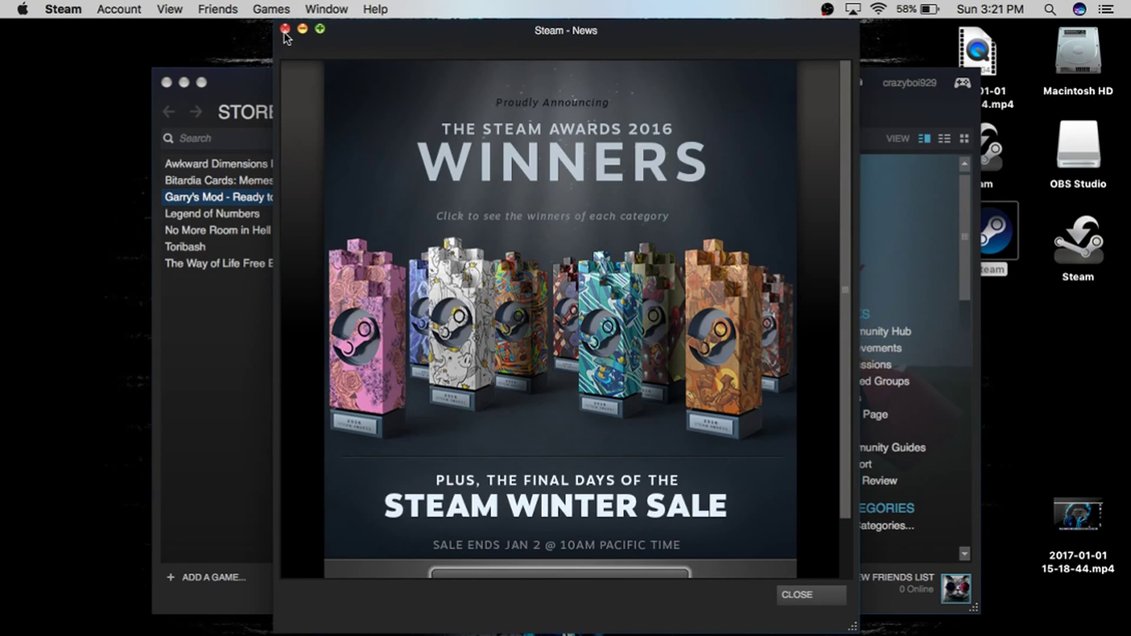
left_click(285, 30)
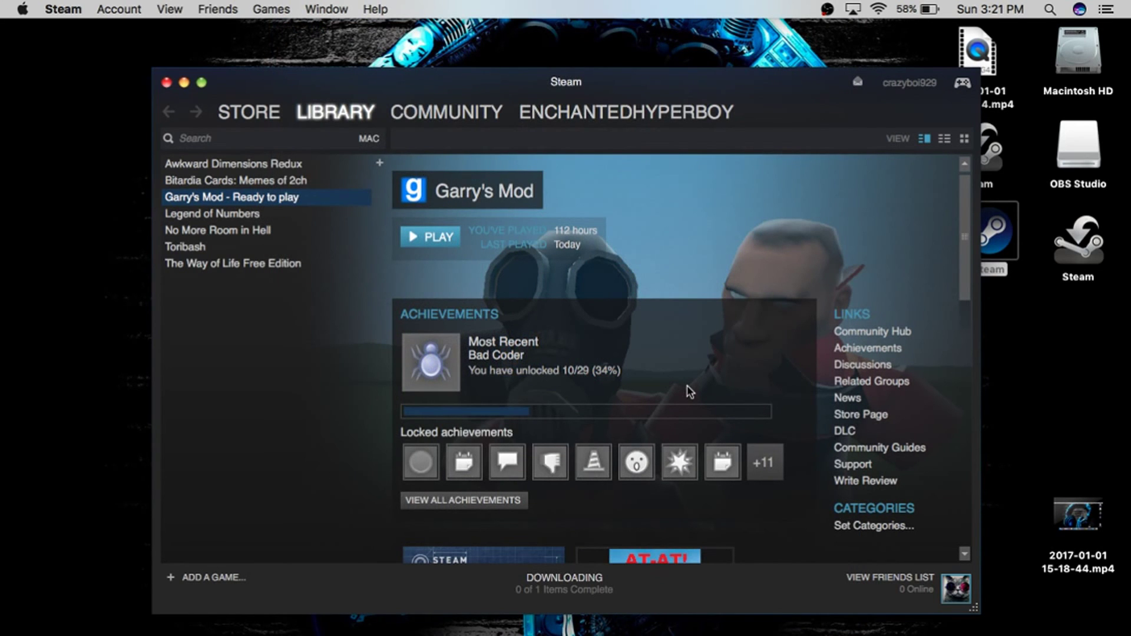